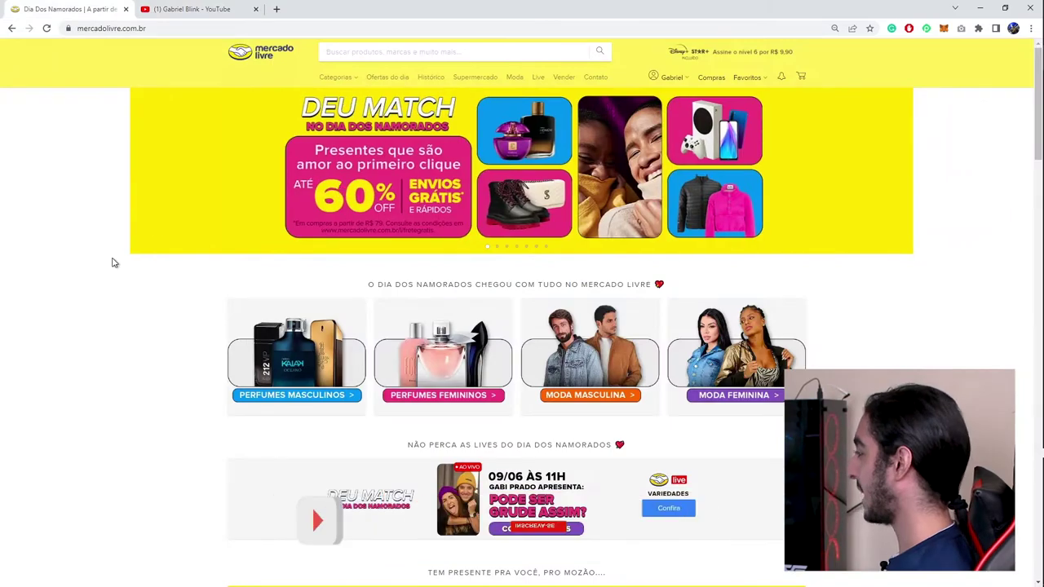
# Step: Start a new Mercado Livre listing and choose Produtos as what is being sold
pyautogui.moveTo(1011, 279)
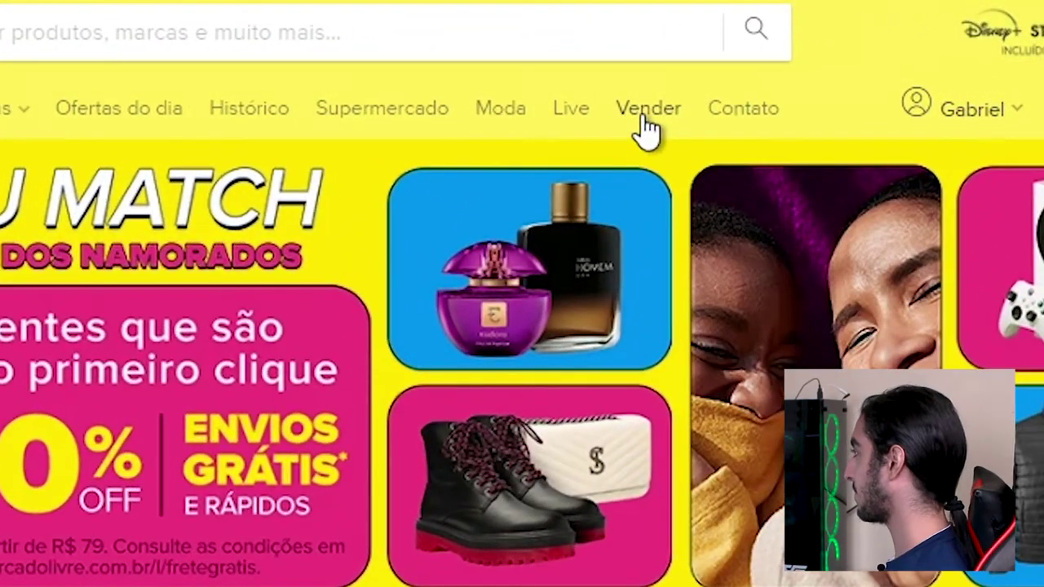
pyautogui.click(644, 122)
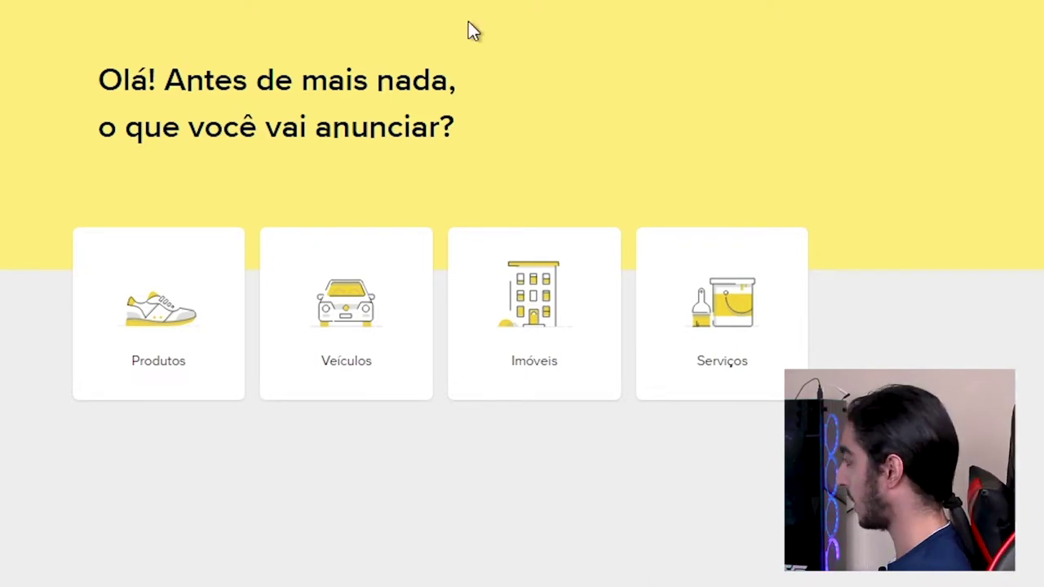
pyautogui.click(190, 298)
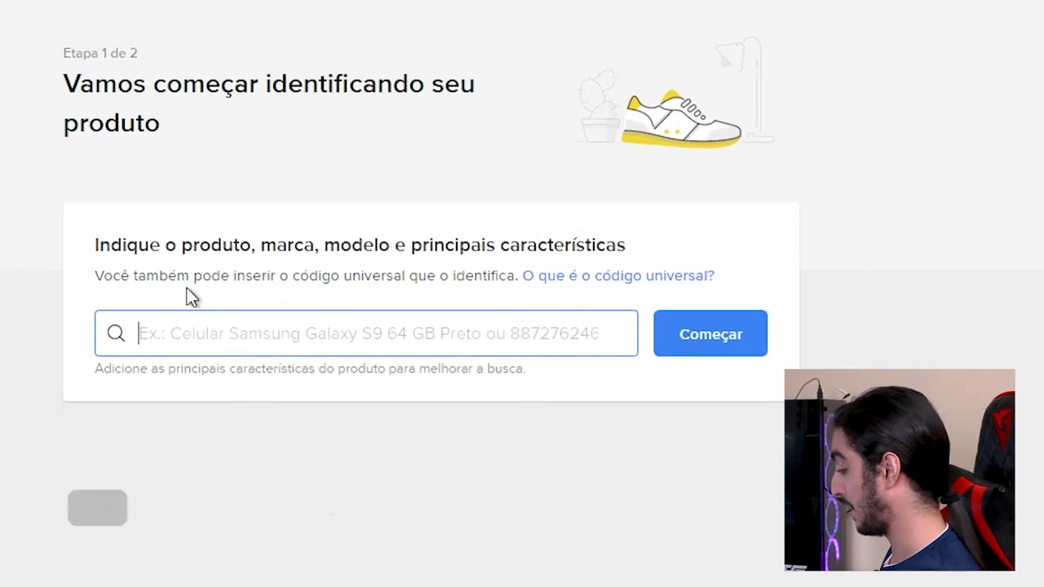
# Step: Identify the product as "PC gamer" and assign it to the Computadores de mesa category
pyautogui.write('PC gamer')
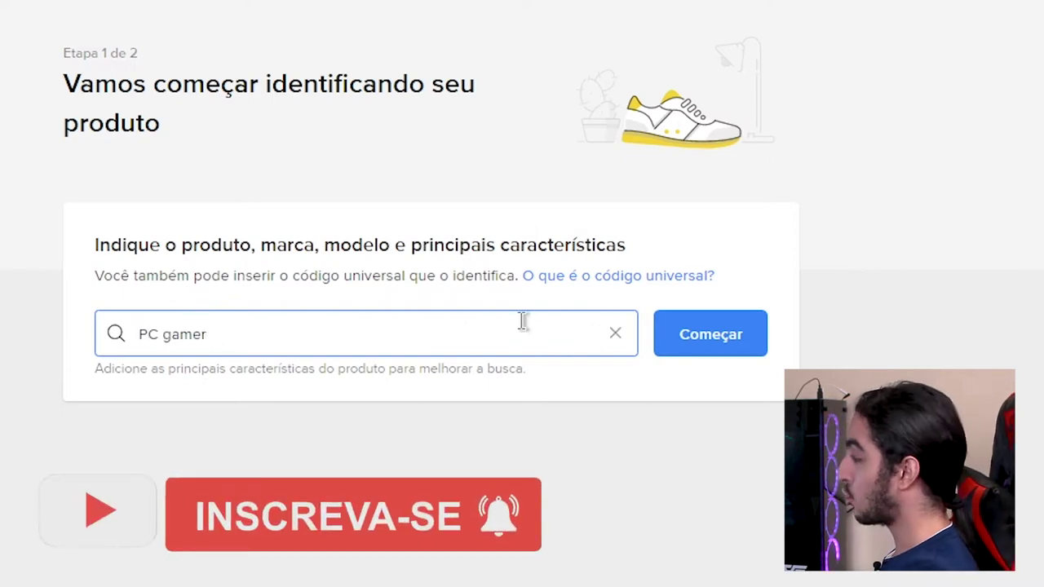
pyautogui.click(713, 334)
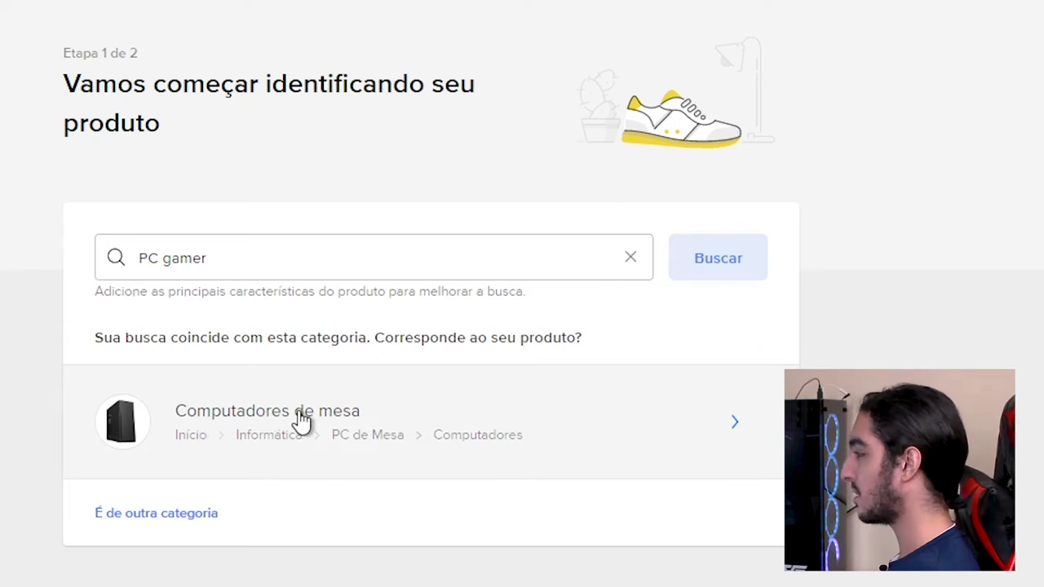
pyautogui.click(457, 420)
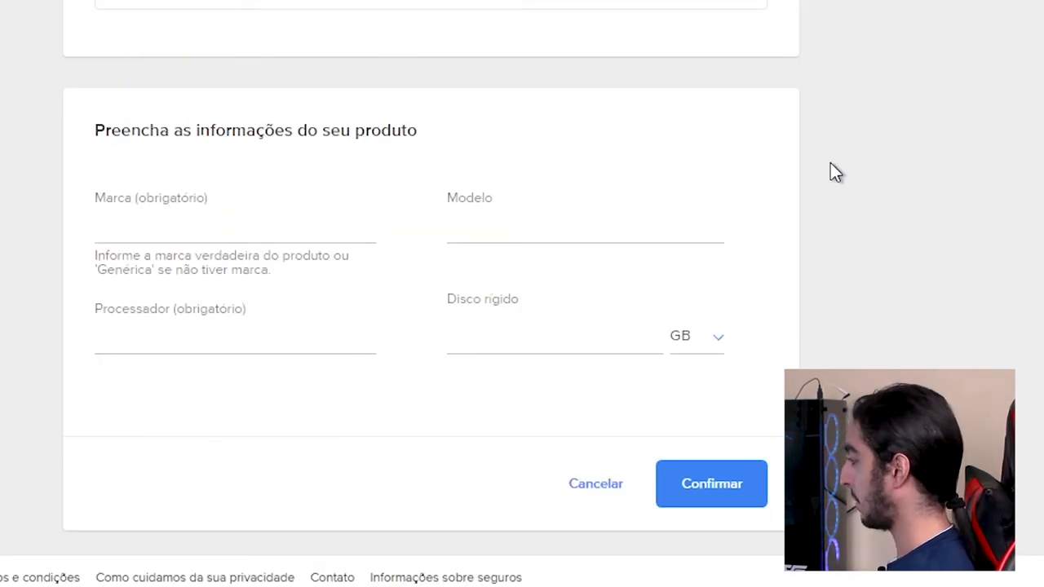
# Step: Set the product's brand (Marca) to Genérico, leaving the model blank
pyautogui.click(252, 233)
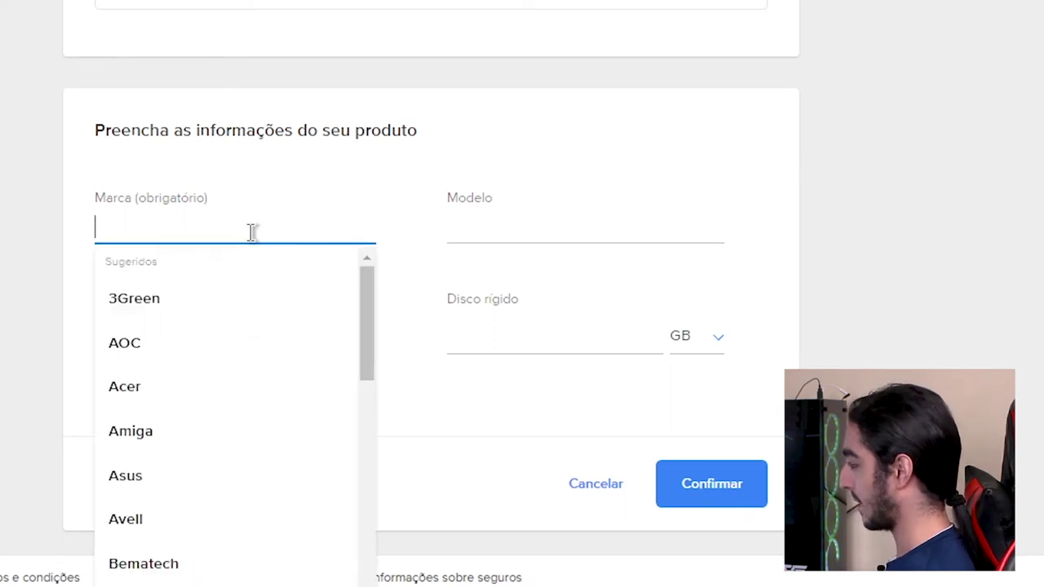
pyautogui.click(458, 139)
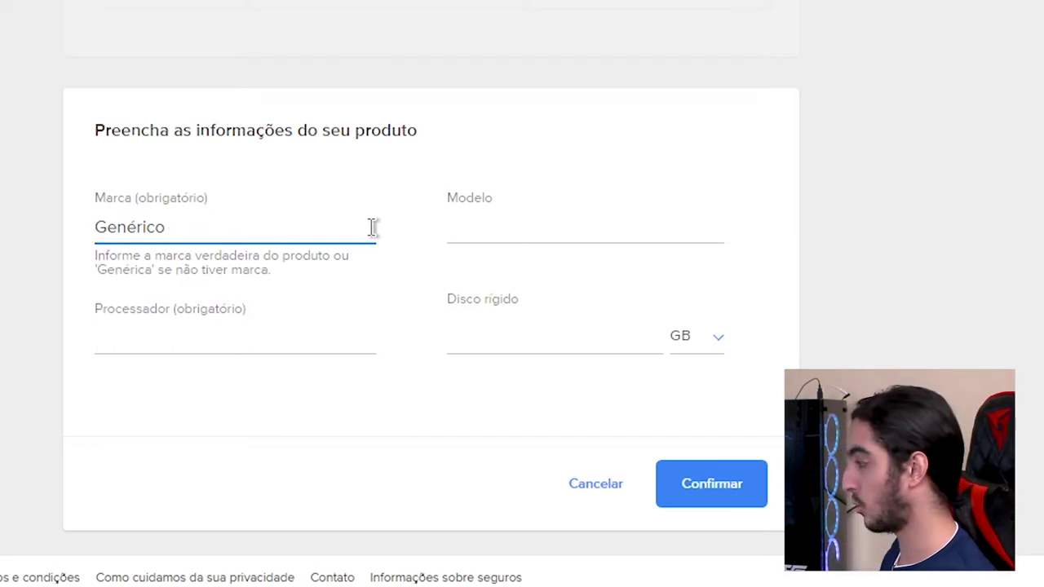
pyautogui.click(526, 222)
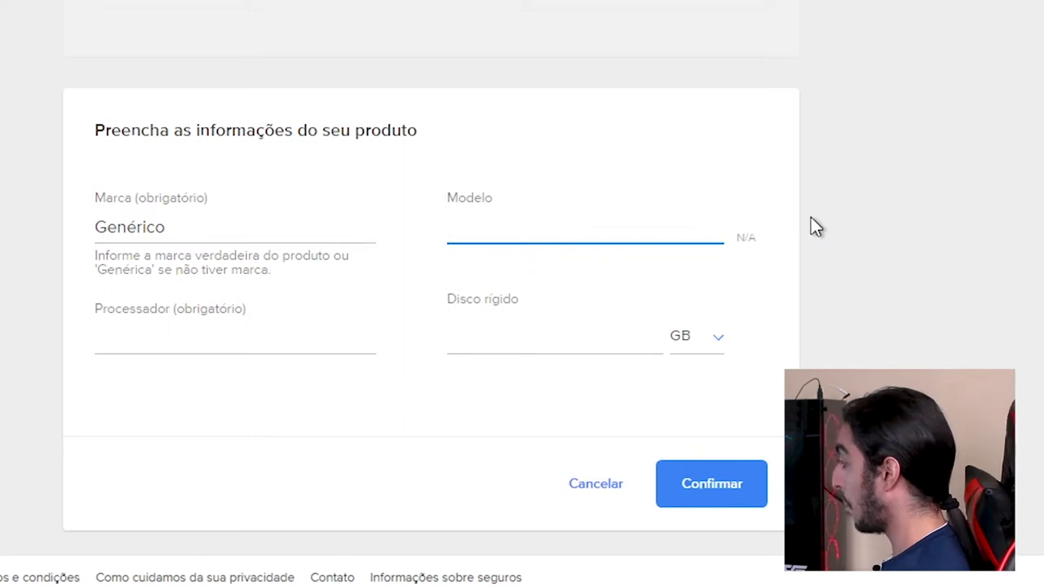
# Step: Set the product's processor (Processador) to Intel Core i3 2100
pyautogui.click(205, 342)
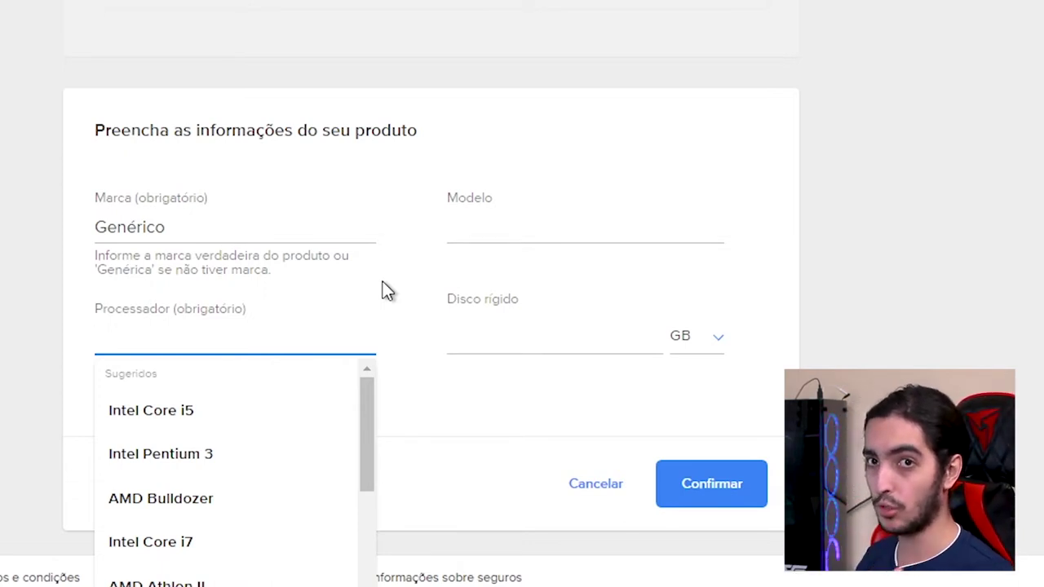
pyautogui.write('Intel C')
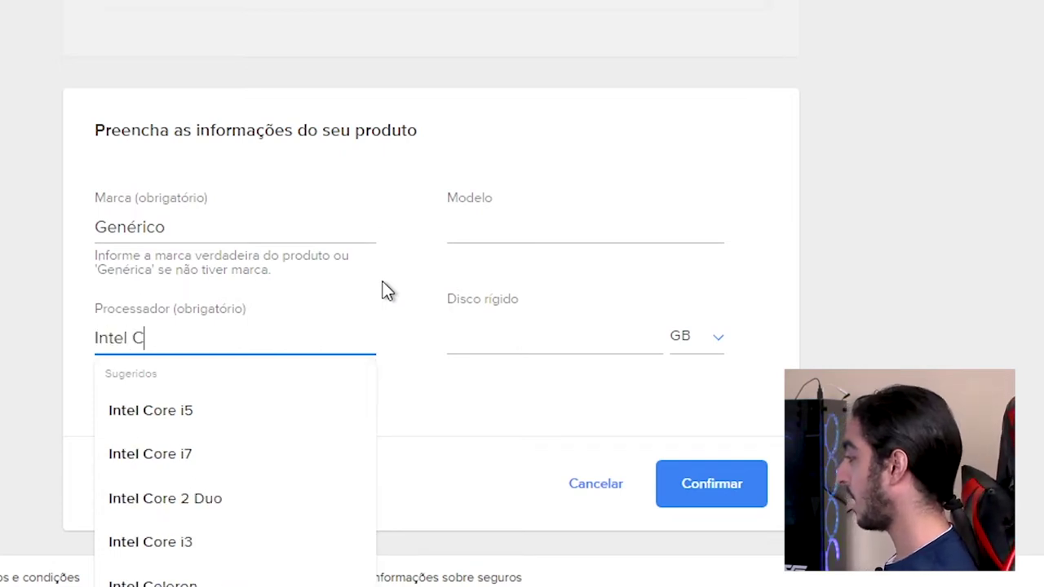
pyautogui.write('ore i3')
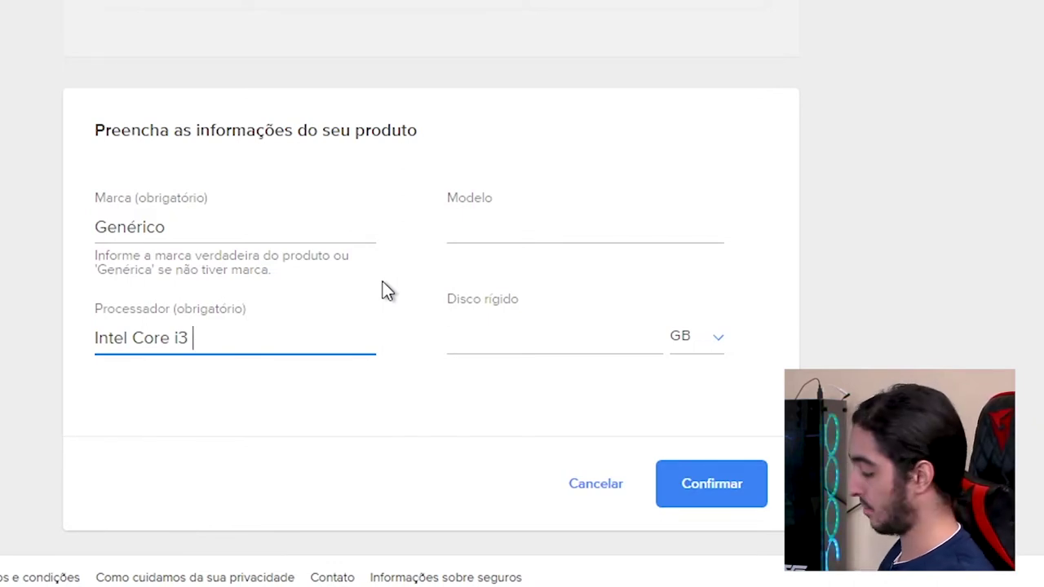
pyautogui.write('2100')
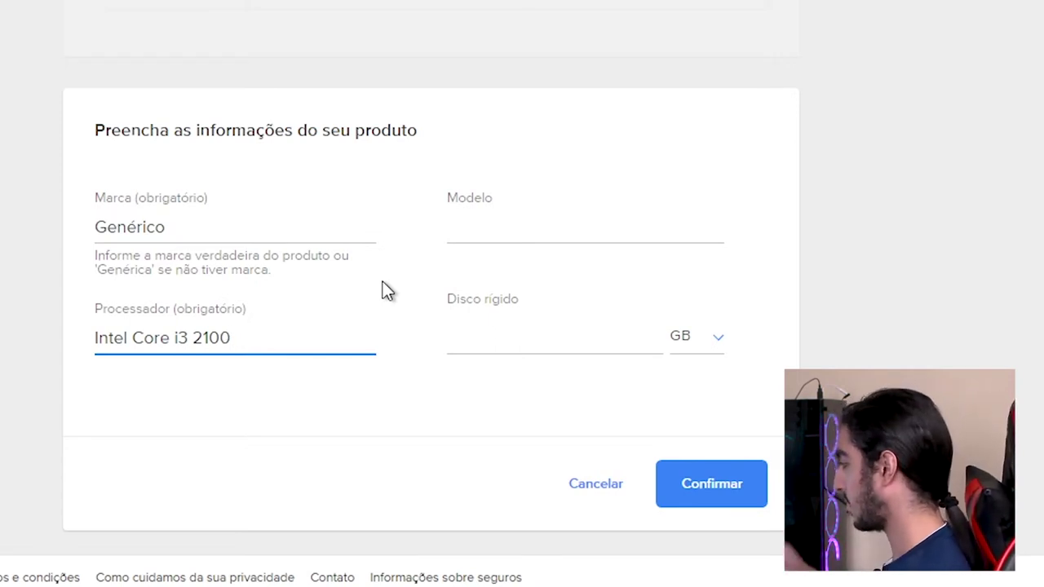
pyautogui.doubleClick(220, 337)
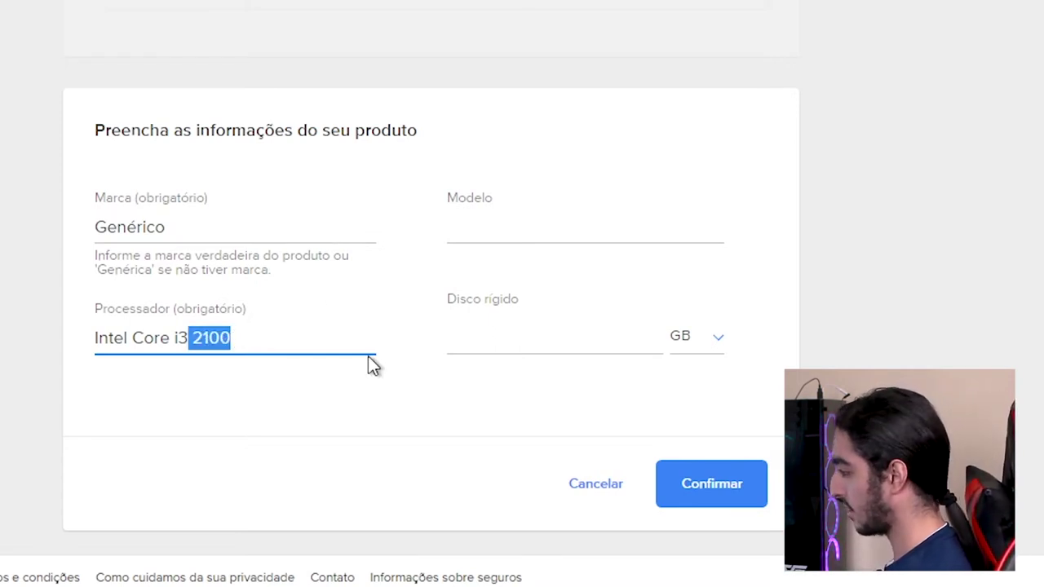
# Step: Set the hard disk (Disco rígido) to 500 GB and confirm the product information
pyautogui.click(493, 338)
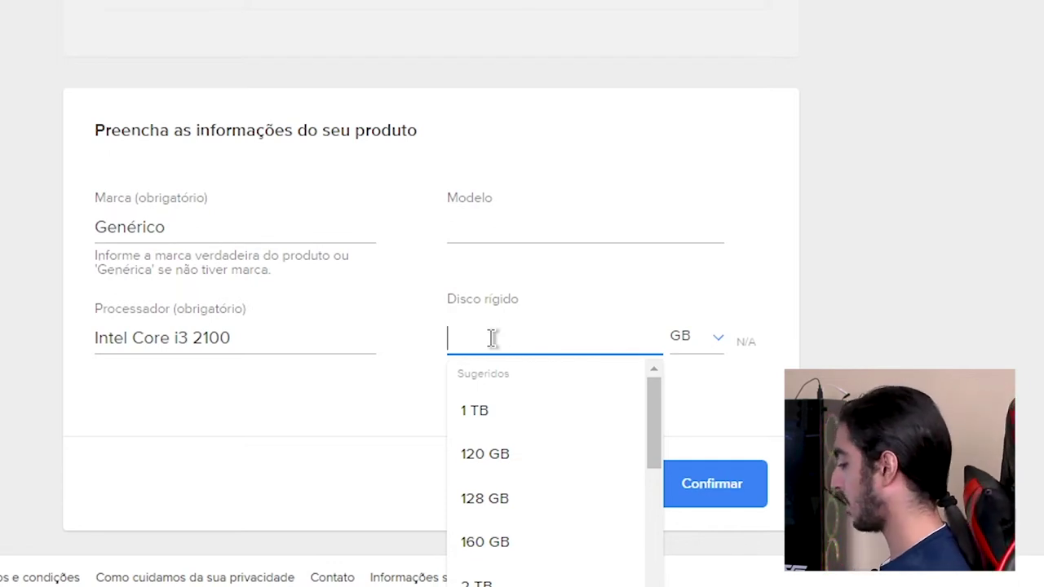
pyautogui.write('590')
pyautogui.press('BackSpace')
pyautogui.press('BackSpace')
pyautogui.write('00')
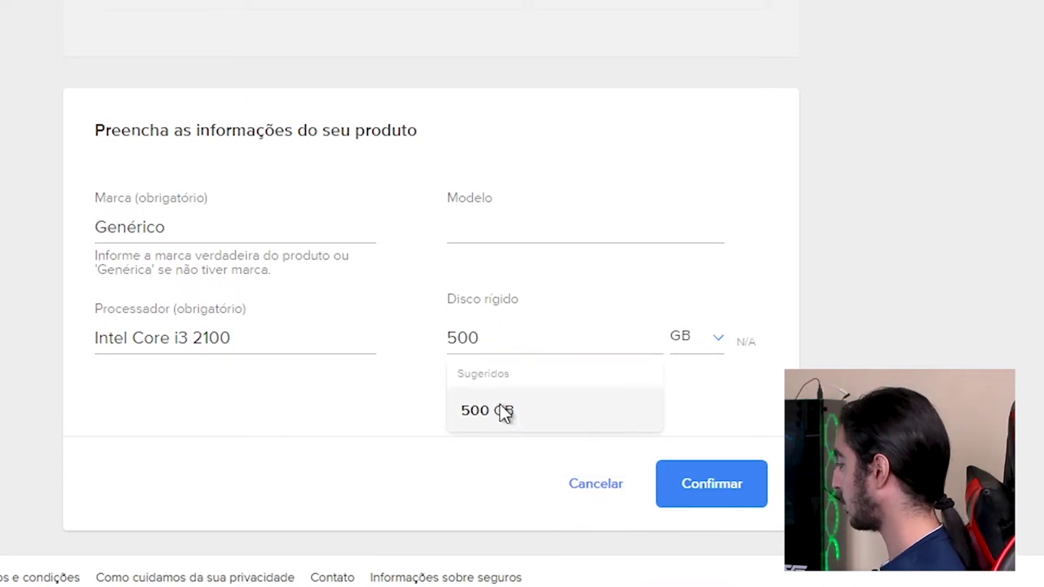
pyautogui.click(503, 413)
pyautogui.click(713, 482)
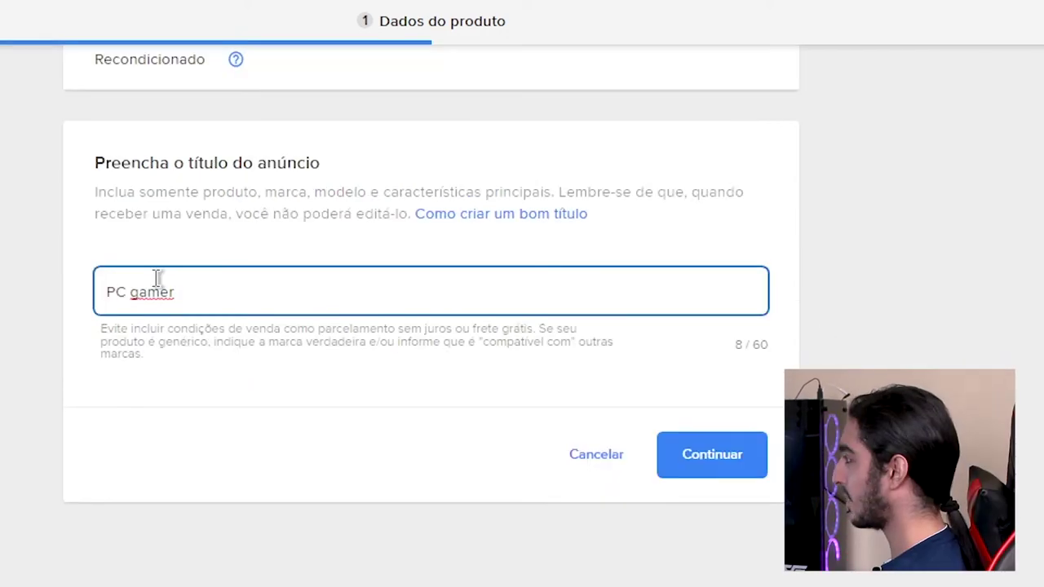
# Step: Replace the listing title with "PC Gamer - Intel Core i3 2100 -"
pyautogui.moveTo(209, 292); pyautogui.dragTo(106, 291)
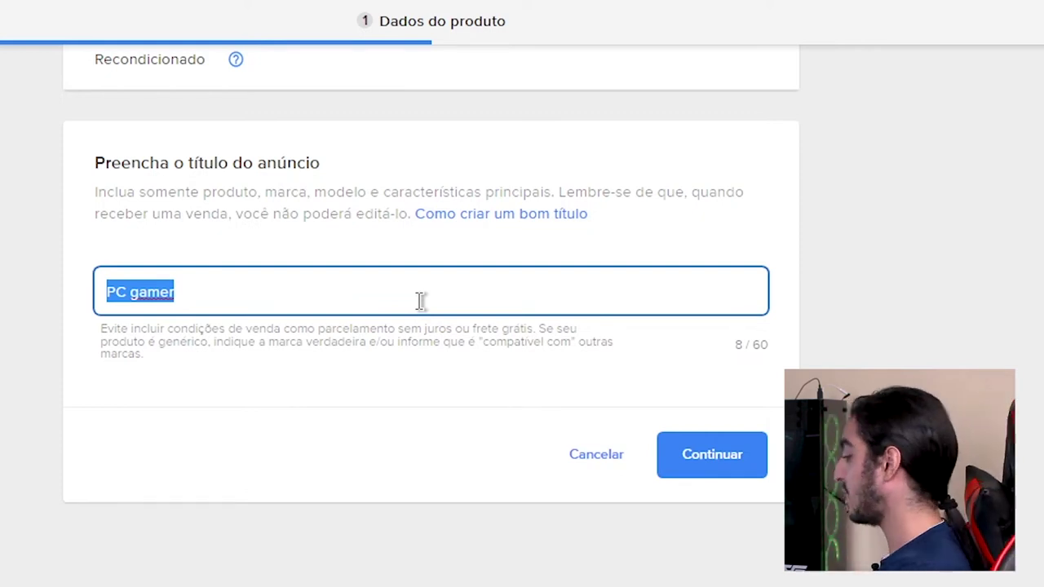
pyautogui.write('PC G')
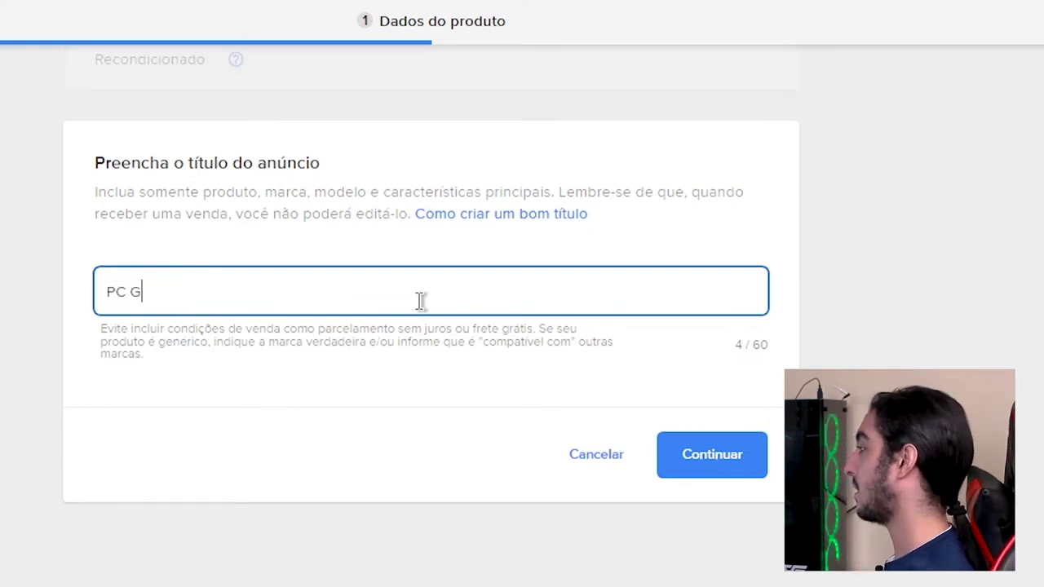
pyautogui.write('amer')
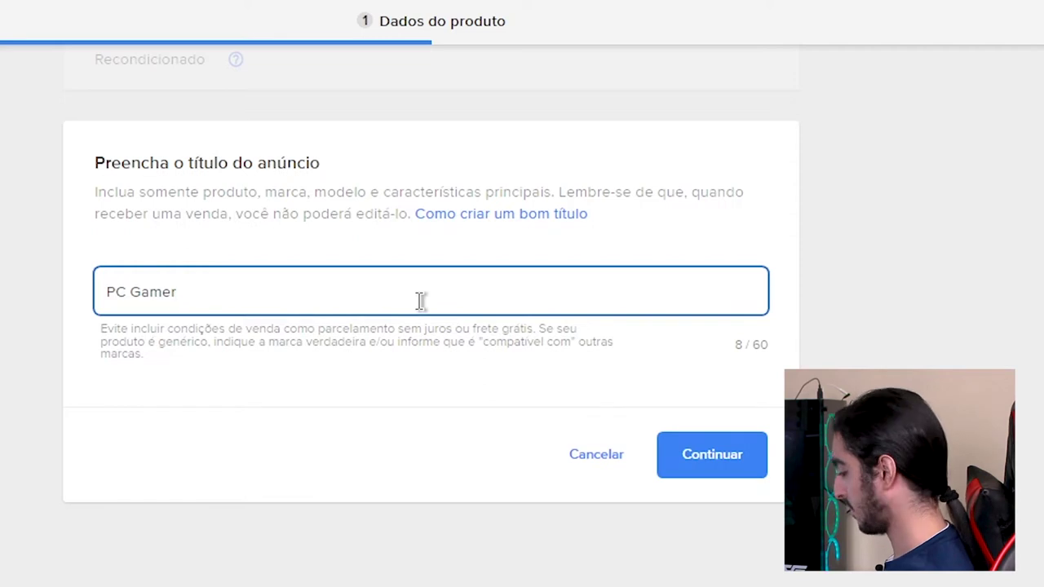
pyautogui.write(' -')
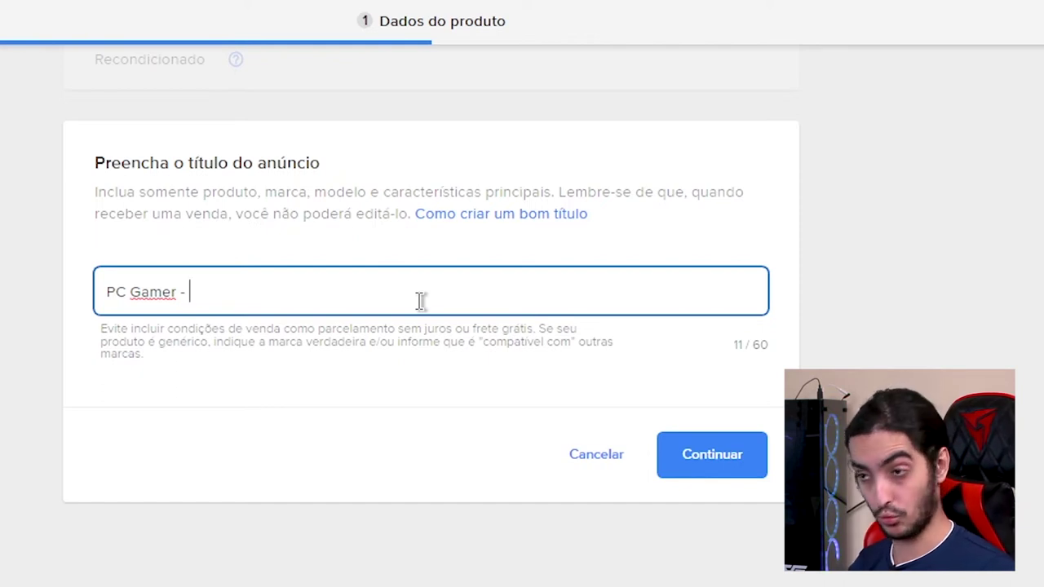
pyautogui.write('Itel')
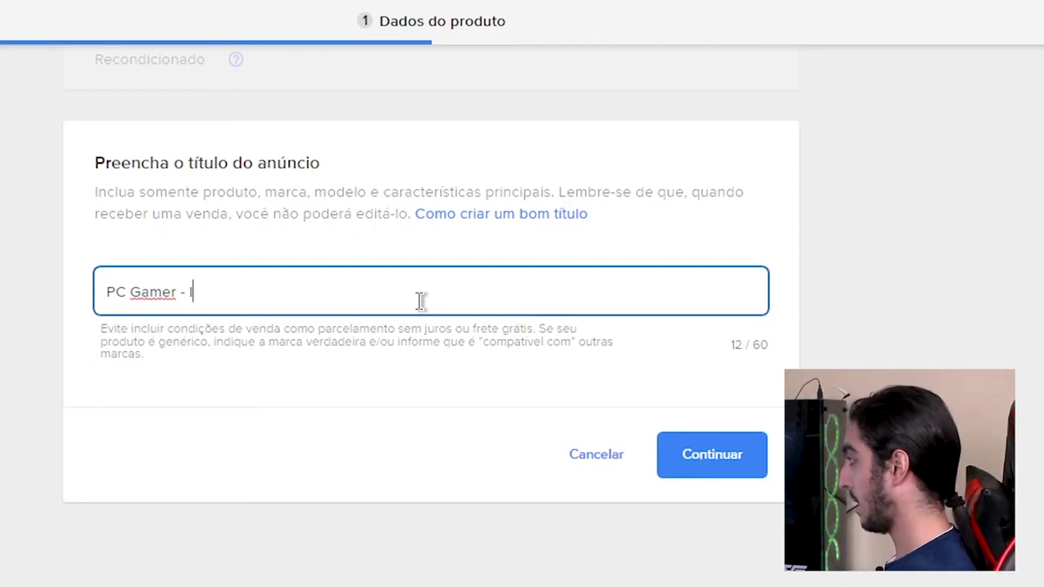
pyautogui.press('BackSpace')
pyautogui.press('BackSpace')
pyautogui.press('BackSpace')
pyautogui.write('ntel ')
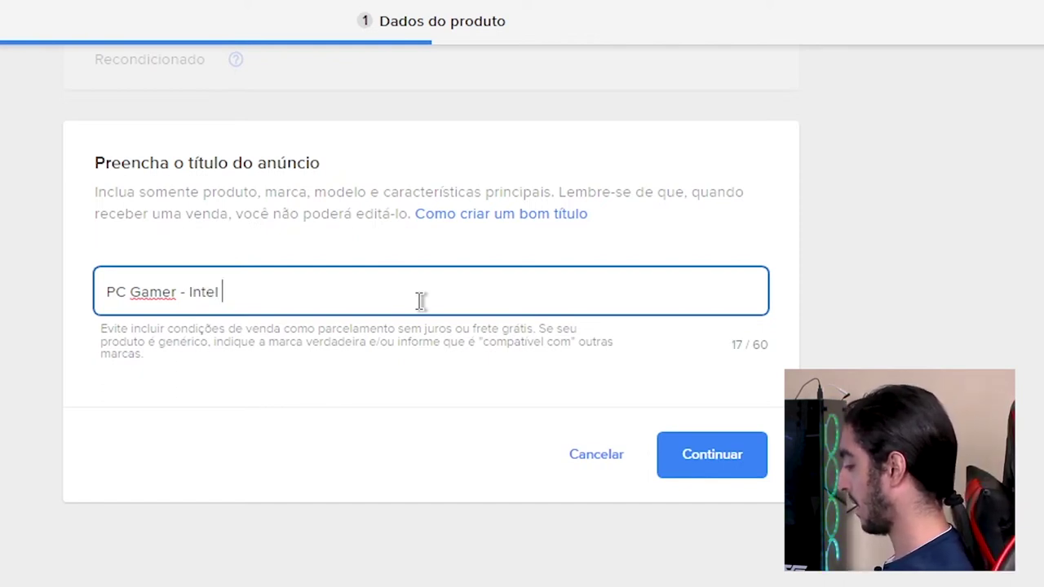
pyautogui.write('Core i3 2100 - ')
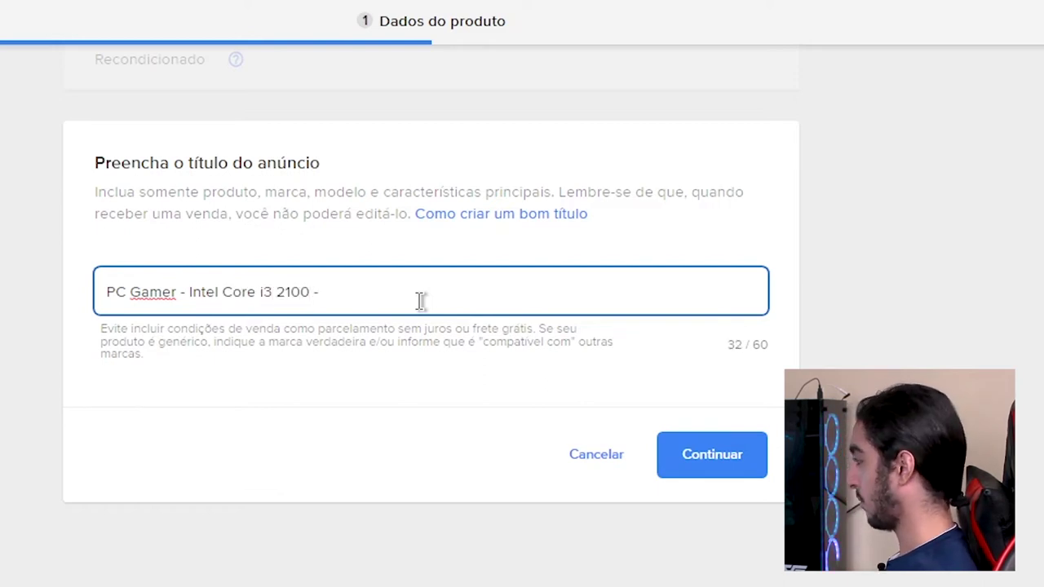
# Step: Extend the listing title with the graphics card, storage and memory: "GT220 - 500GB HD - 4GB"
pyautogui.write('GT200')
pyautogui.press('BackSpace')
pyautogui.press('BackSpace')
pyautogui.write('20 ')
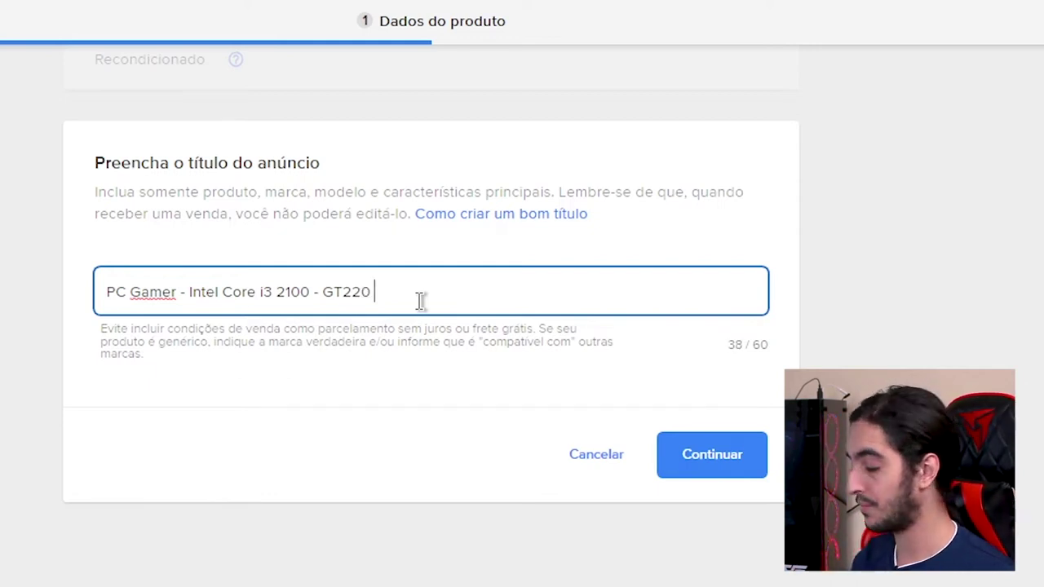
pyautogui.write('- 500 GB HD - 4GB HD - 4GB')
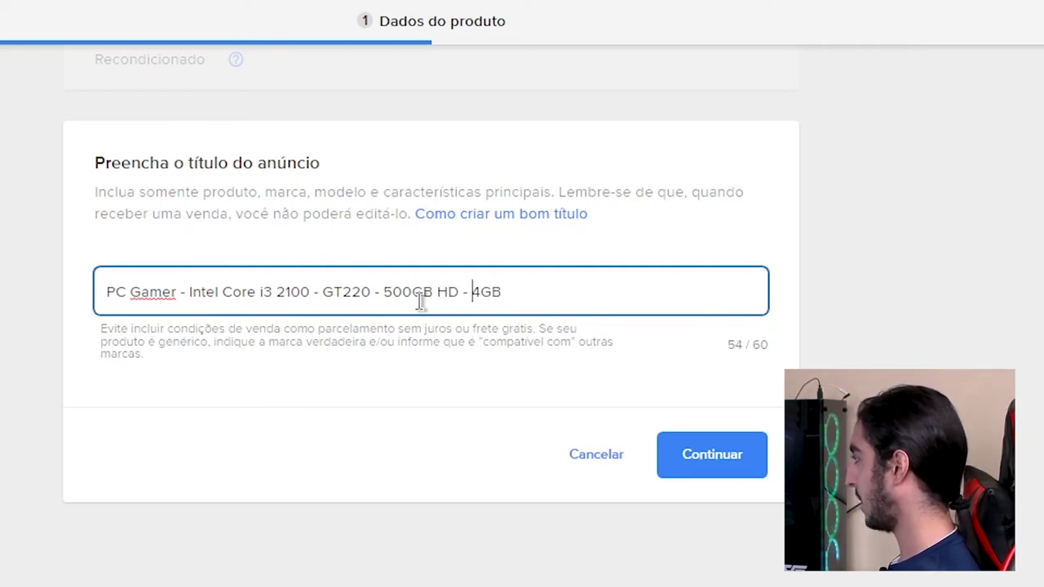
pyautogui.write('AM')
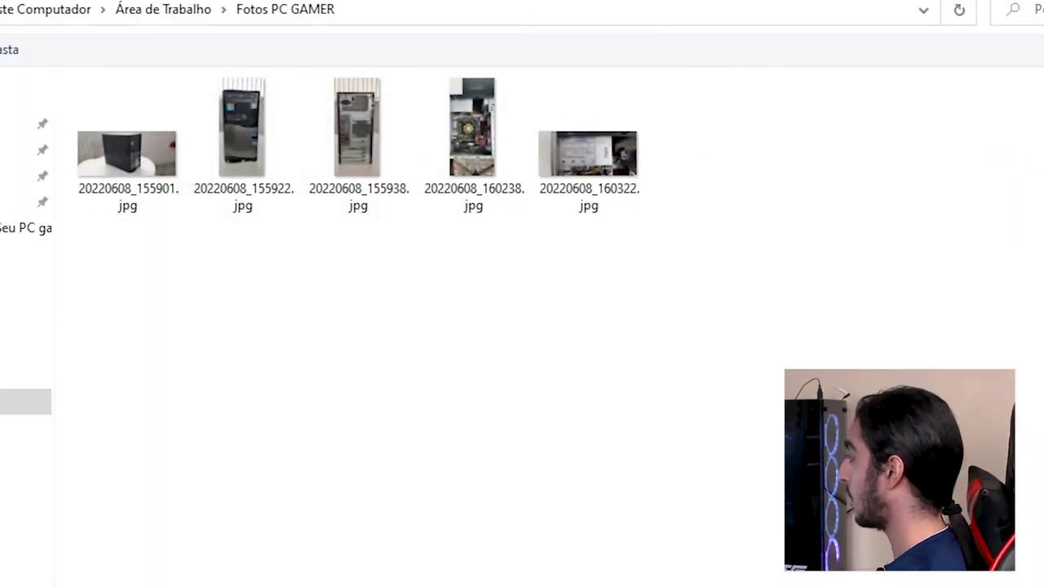
# Step: Add all five computer photos from the Fotos PC GAMER folder to the listing
pyautogui.click(424, 253)
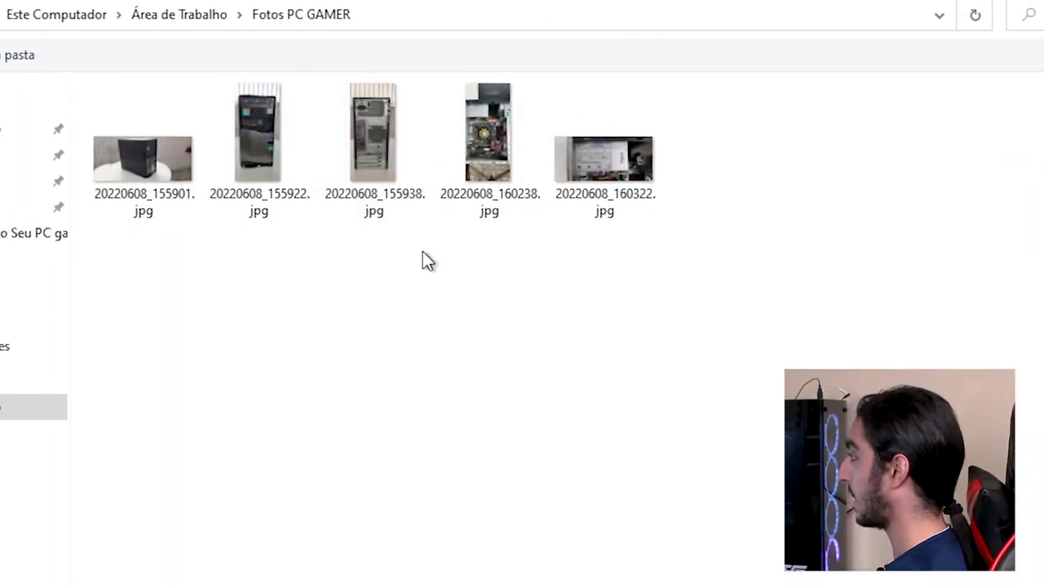
pyautogui.keyDown('ctrl'); pyautogui.scroll(4, 424, 342); pyautogui.keyUp('ctrl')
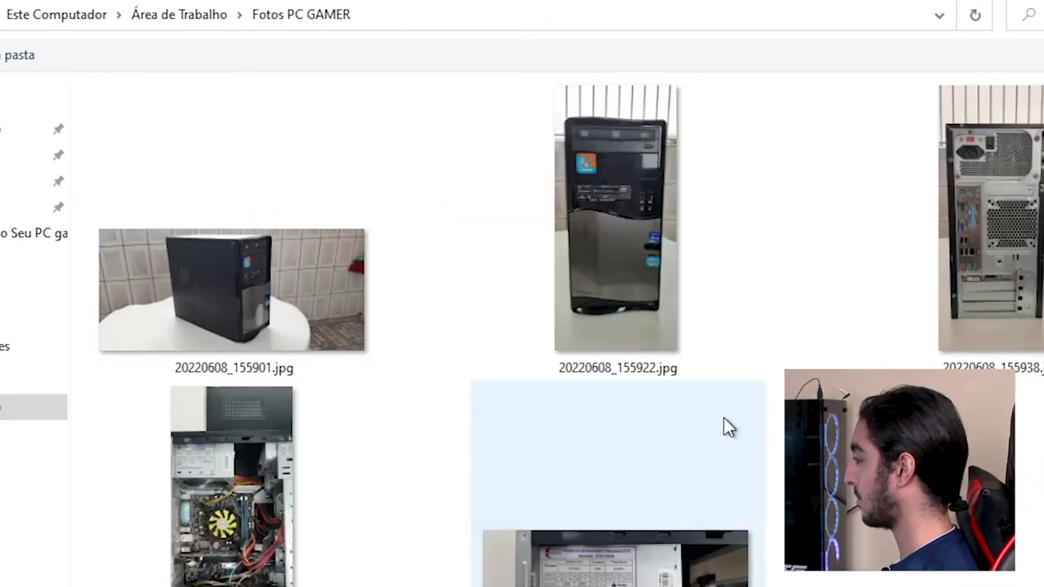
pyautogui.click(380, 282)
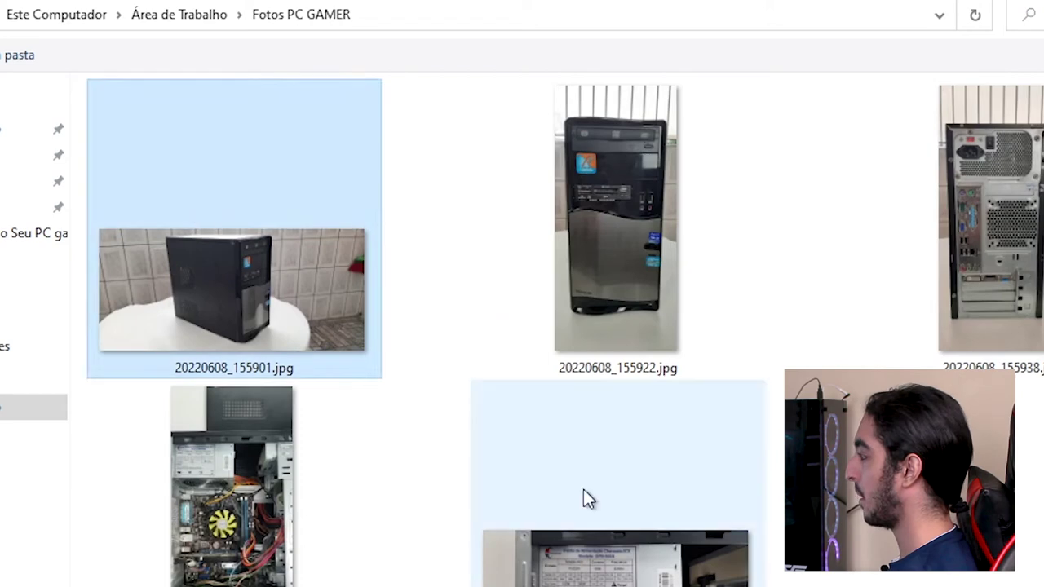
pyautogui.keyDown('shift'); pyautogui.click(587, 496); pyautogui.keyUp('shift')
pyautogui.press('Return')
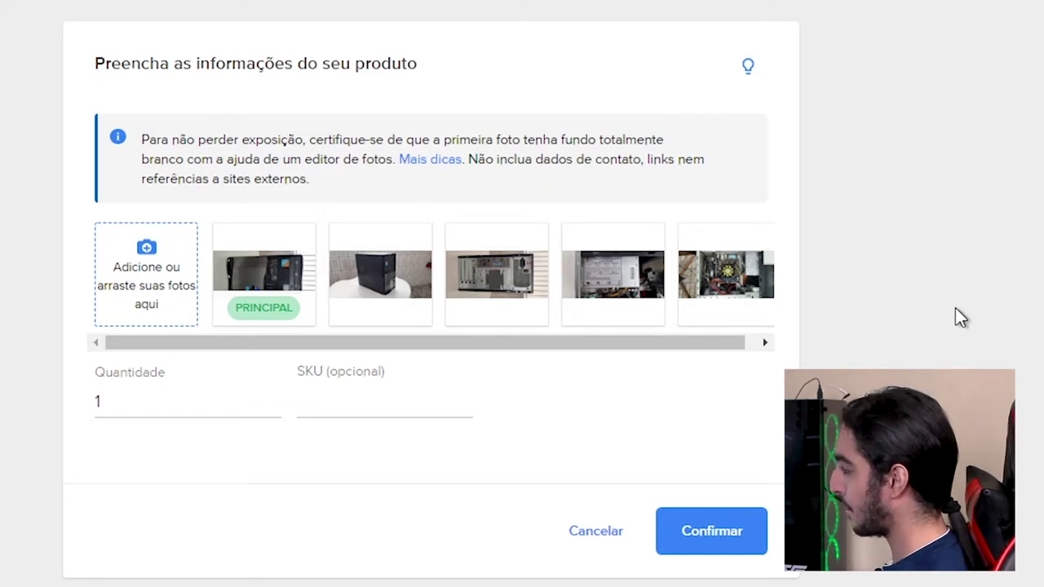
# Step: Rearrange the uploaded computer photos, trying different pictures in the main photo position
pyautogui.moveTo(299, 280)
pyautogui.moveTo(263, 326)
pyautogui.mouseDown()
pyautogui.moveTo(366, 326)
pyautogui.moveTo(220, 308)
pyautogui.moveTo(250, 333)
pyautogui.mouseUp()
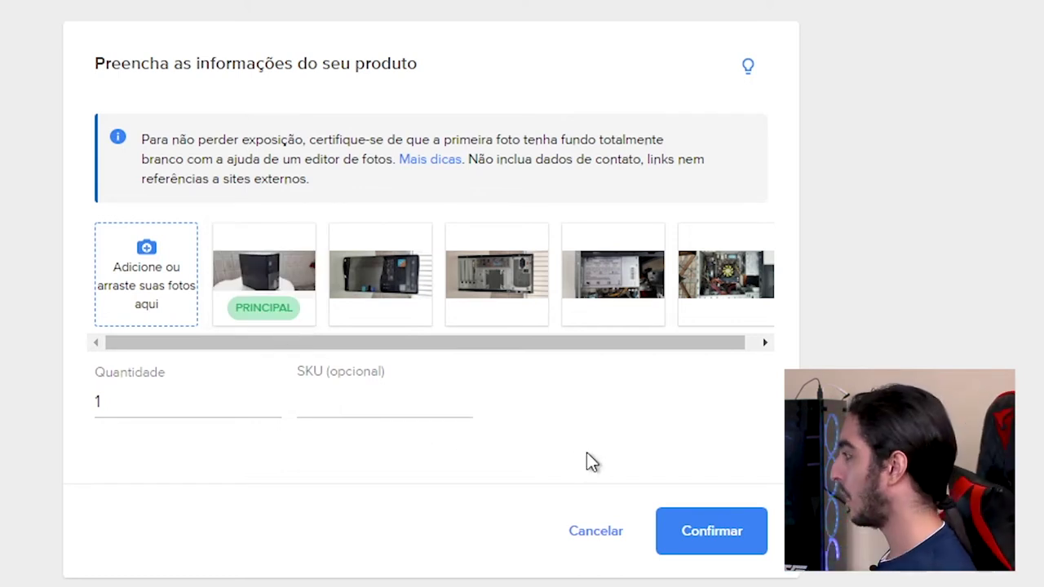
pyautogui.moveTo(261, 275); pyautogui.dragTo(371, 349)
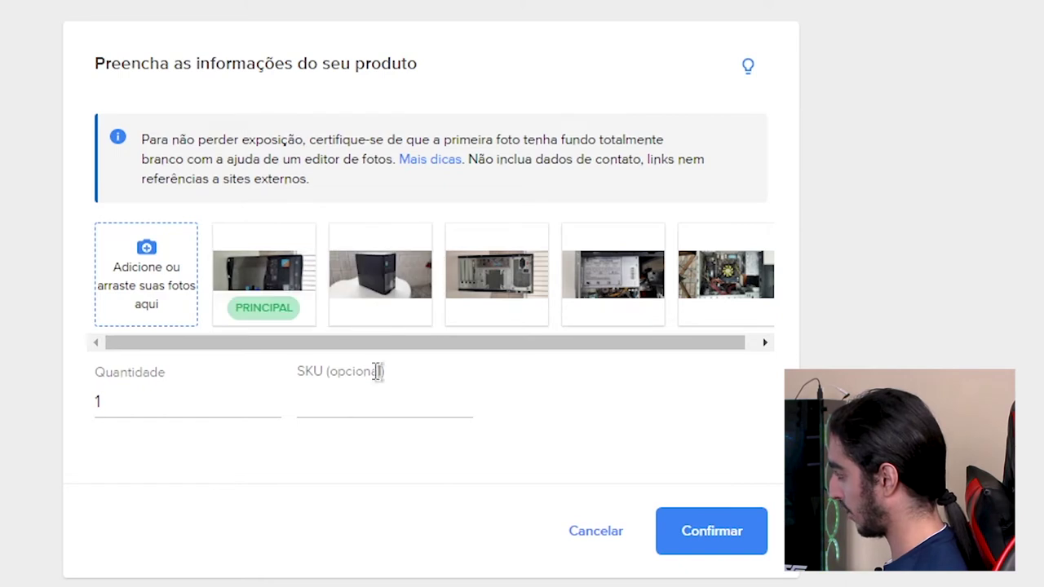
pyautogui.moveTo(617, 325); pyautogui.dragTo(248, 291)
pyautogui.moveTo(504, 321); pyautogui.dragTo(277, 320)
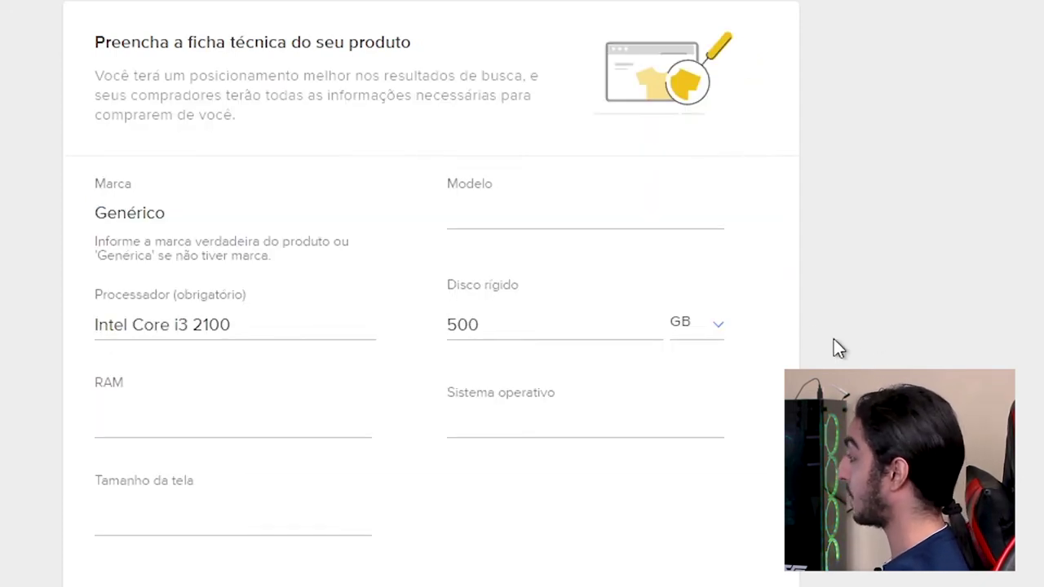
# Step: Set the RAM to 4 GB in the product's technical sheet
pyautogui.click(448, 219)
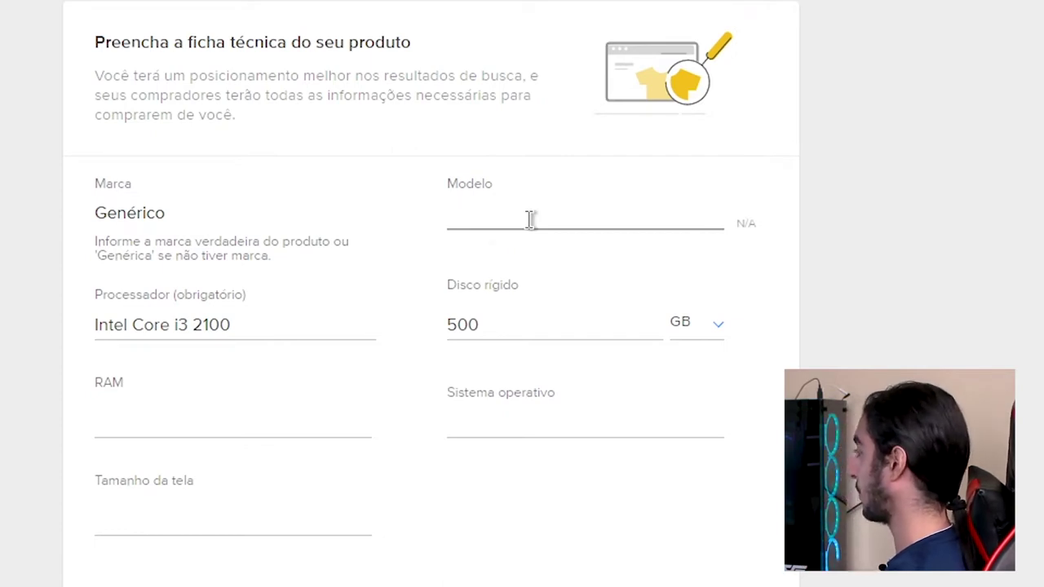
pyautogui.click(261, 316)
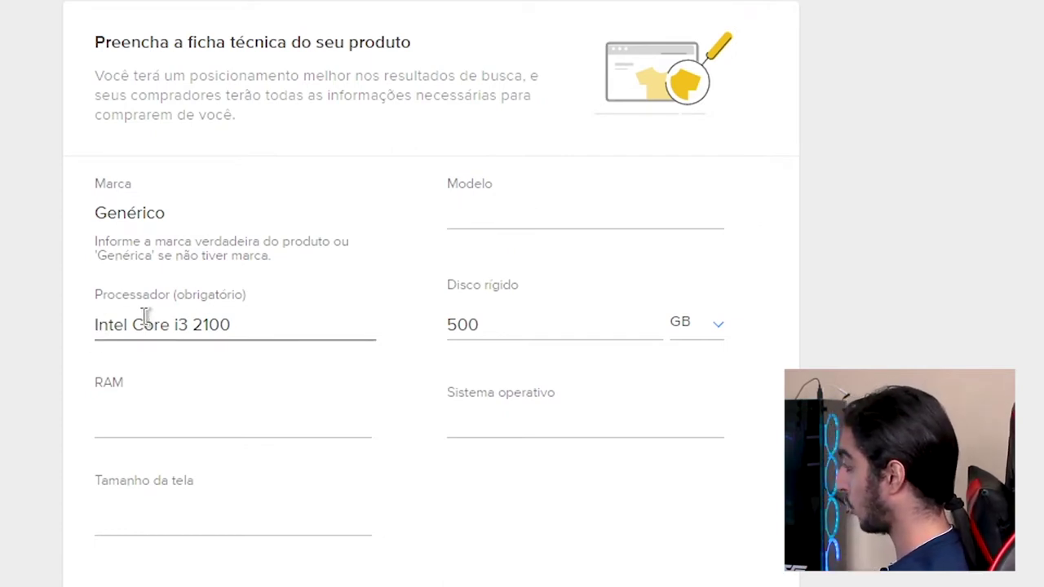
pyautogui.click(387, 323)
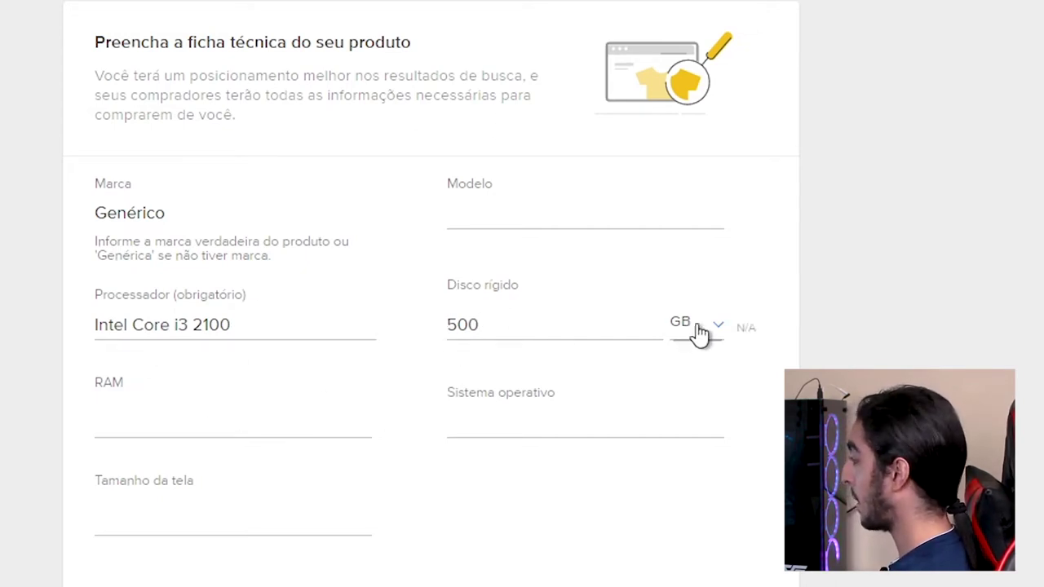
pyautogui.click(231, 422)
pyautogui.write('4')
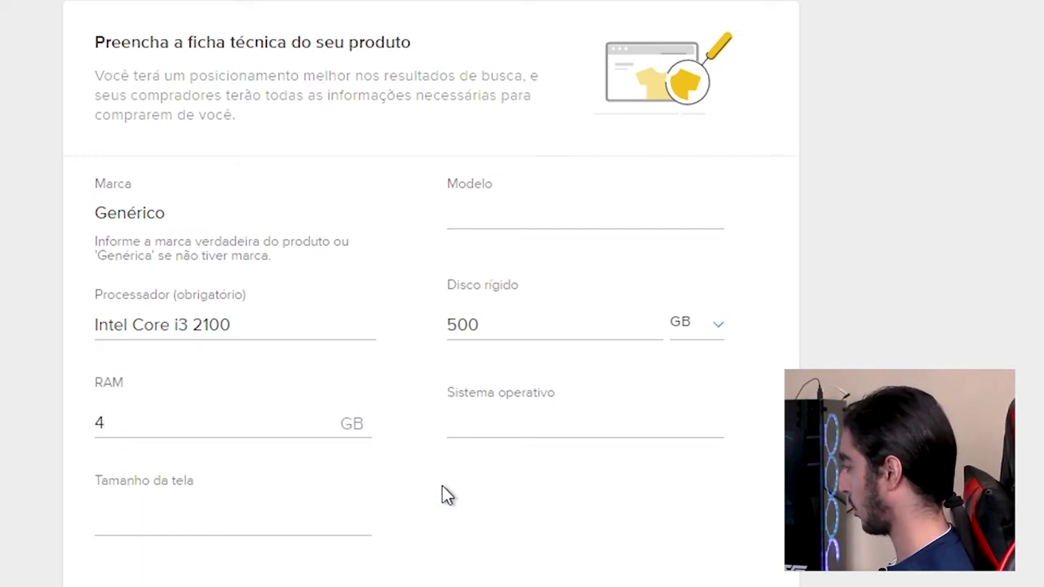
# Step: Set the operating system to Windows 7 and confirm the technical sheet, leaving the model and screen size blank
pyautogui.click(531, 418)
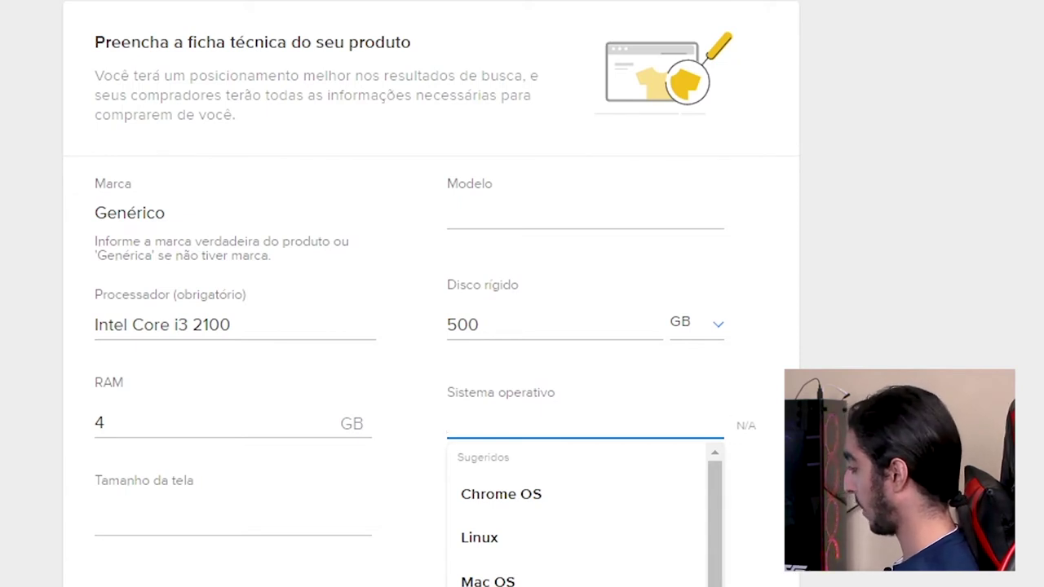
pyautogui.click(645, 584)
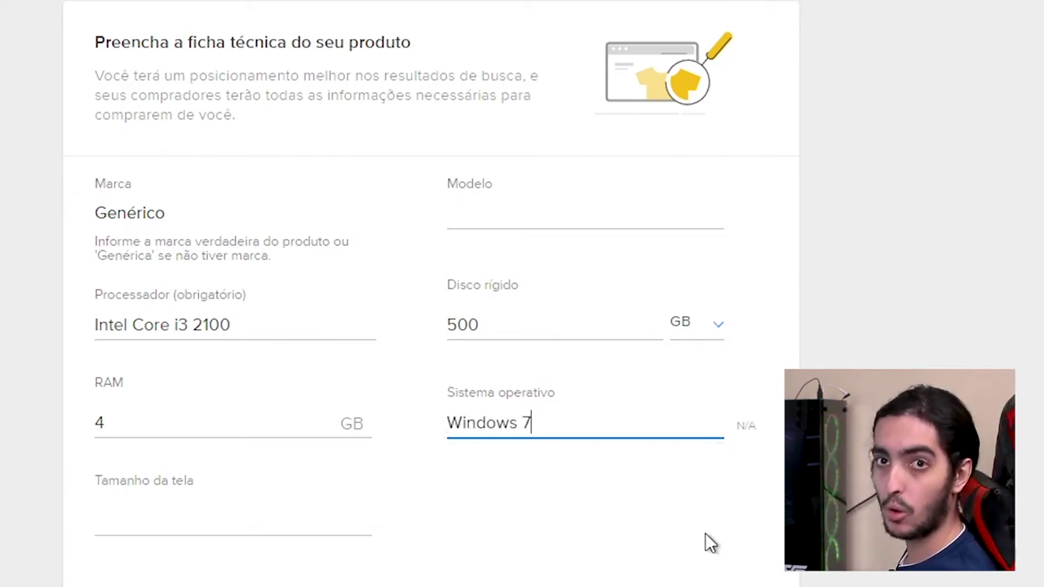
pyautogui.scroll(-2, 397, 446)
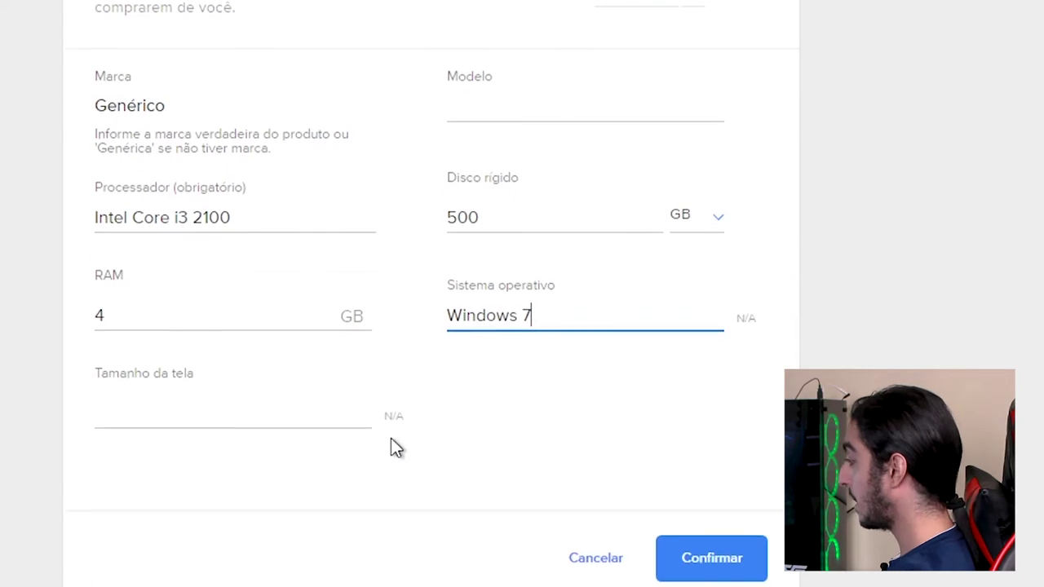
pyautogui.click(729, 531)
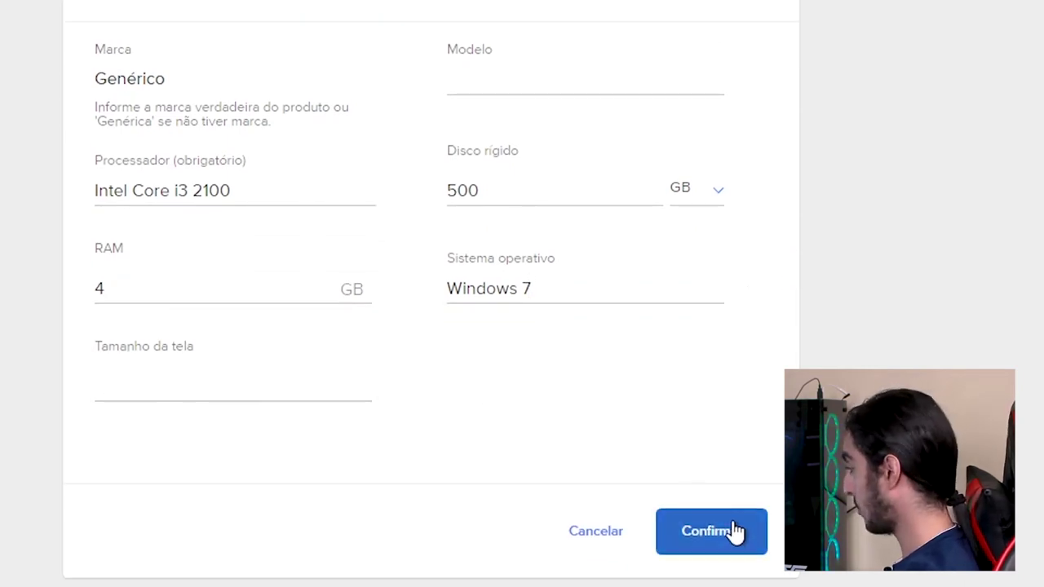
pyautogui.scroll(1, 694, 441)
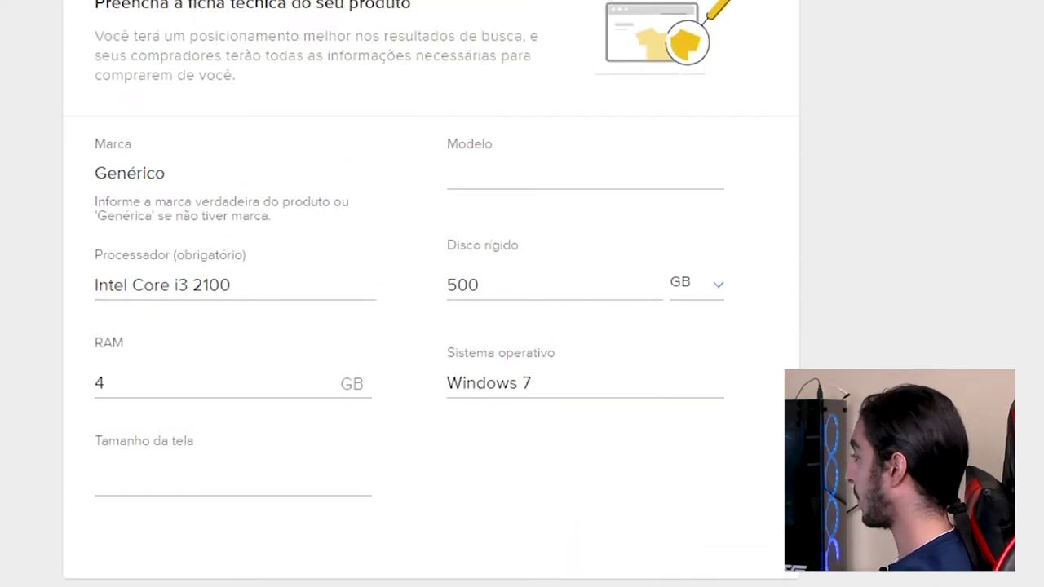